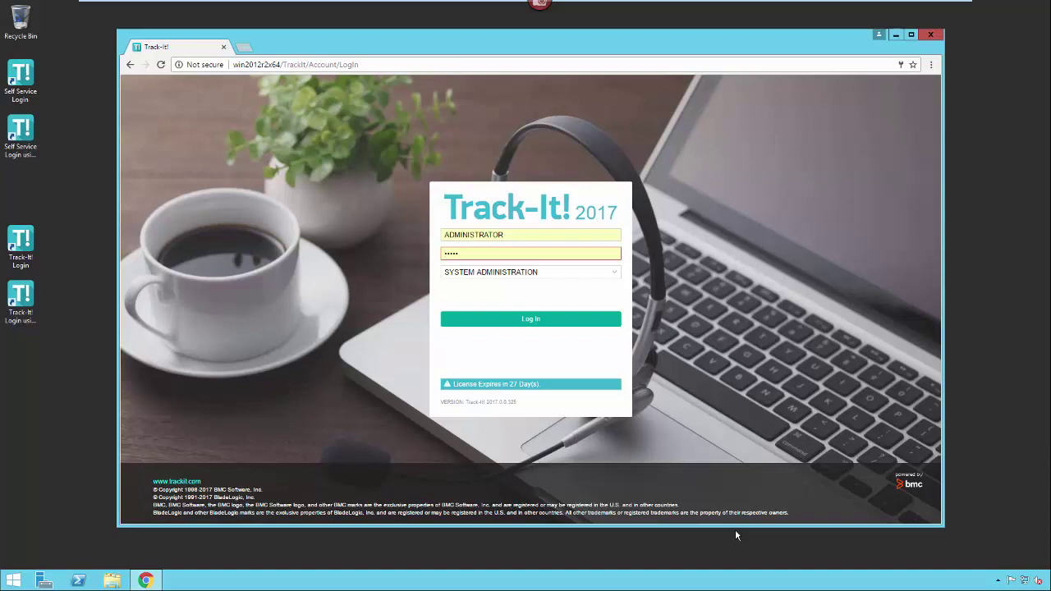
Select SYSTEM ADMINISTRATION as the login role
click(615, 275)
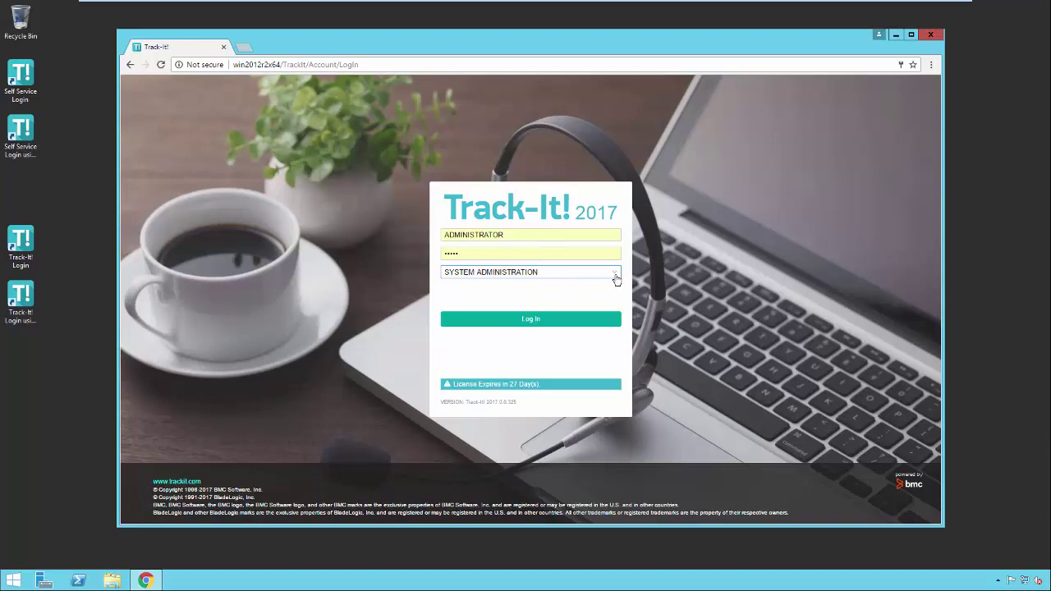
Log in as administrator and go to Configuration through the main navigation menu
click(597, 319)
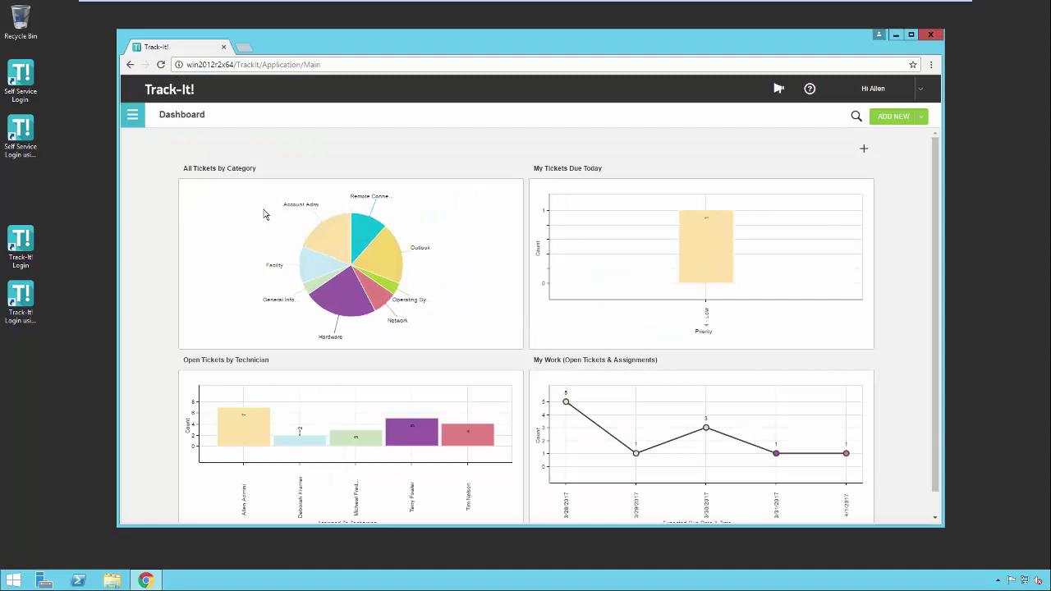
click(133, 119)
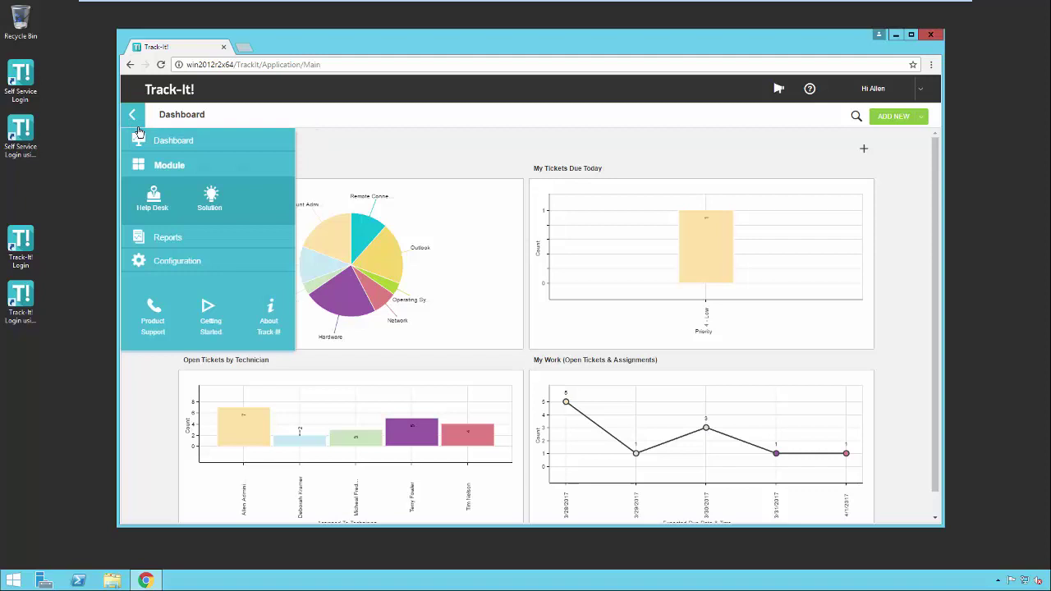
click(203, 265)
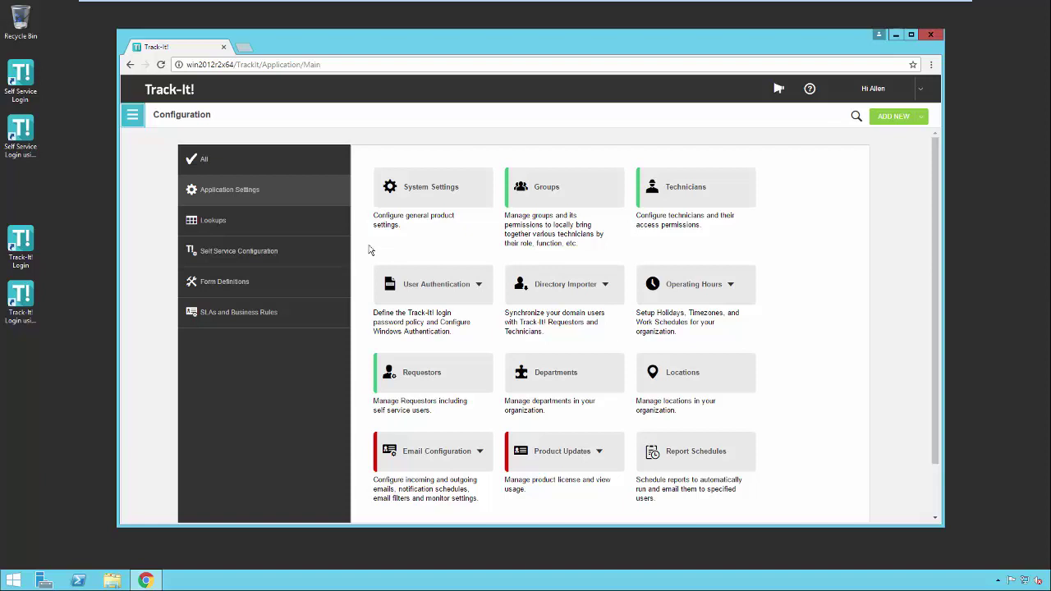
click(251, 170)
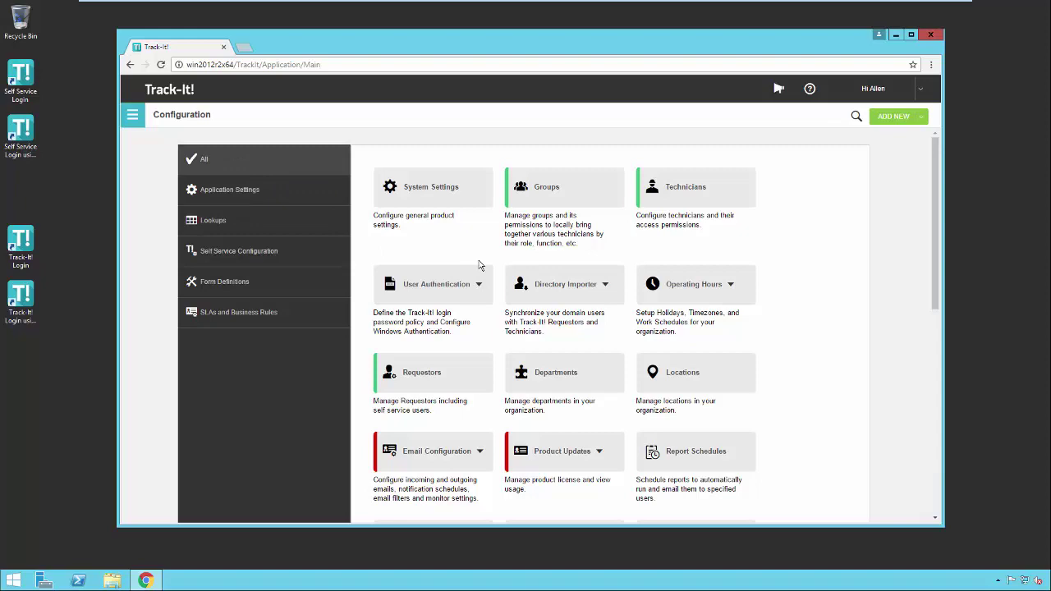
scroll(507, 289, down, 1)
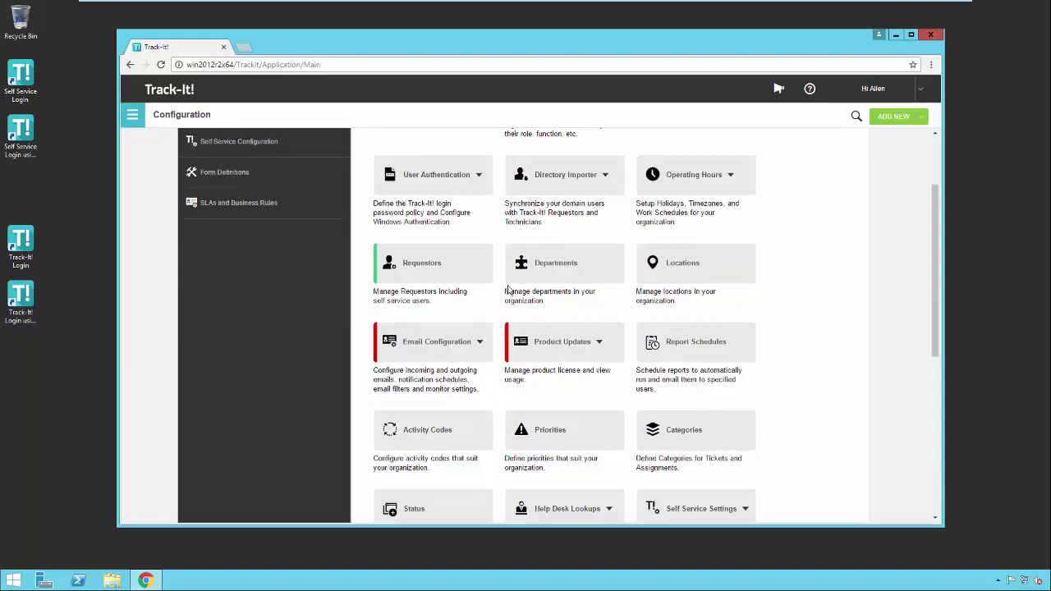
scroll(507, 289, down, 4)
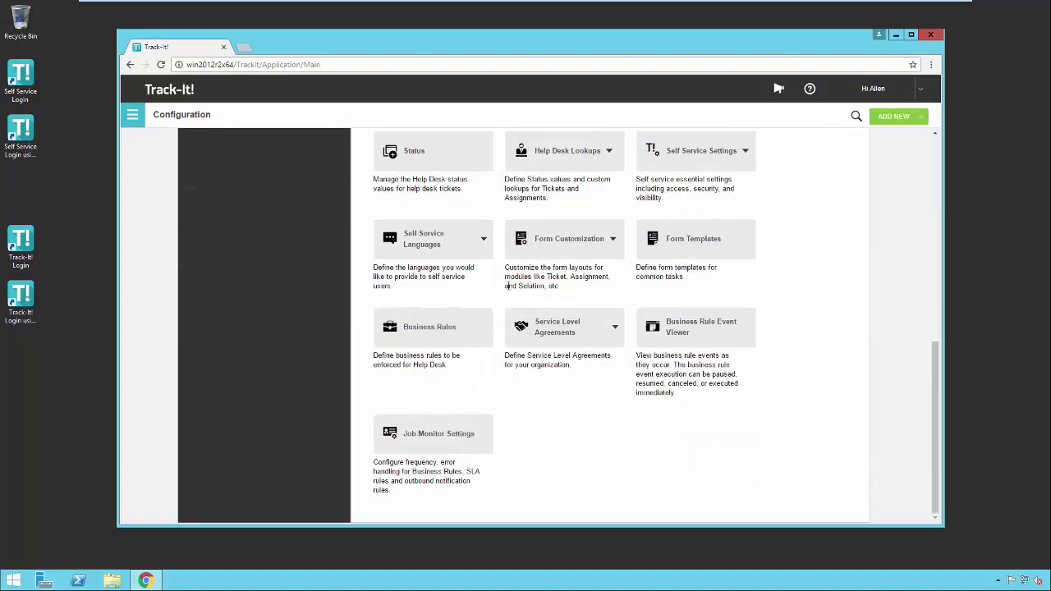
scroll(506, 286, up, 5)
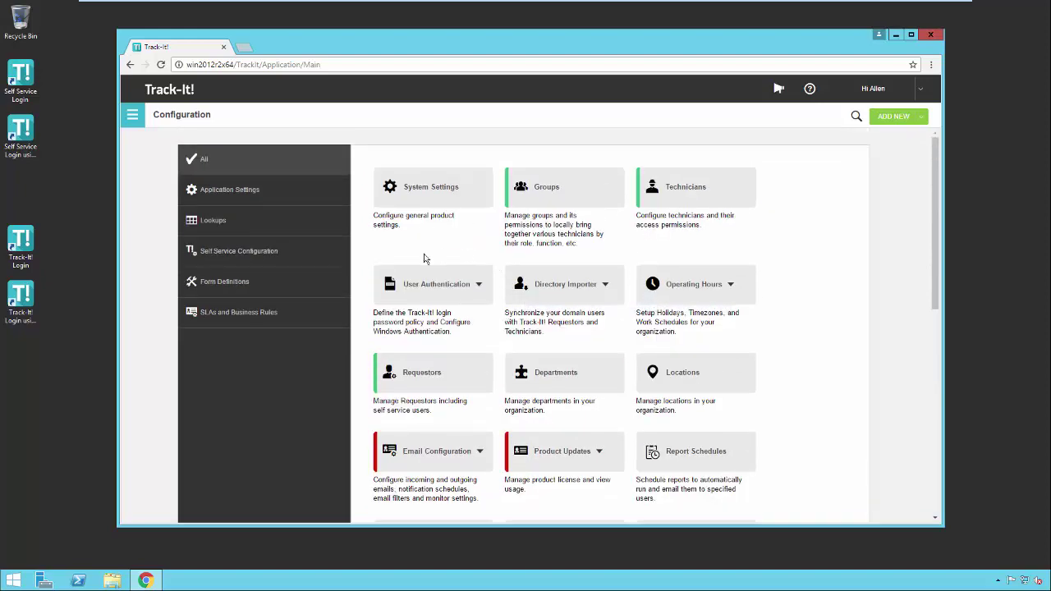
click(291, 255)
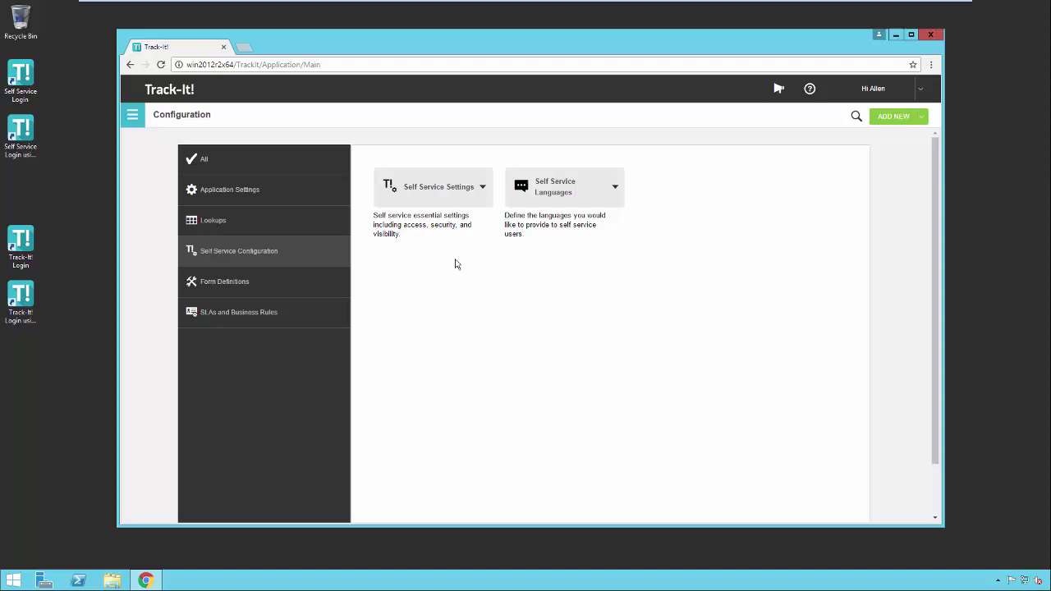
click(229, 164)
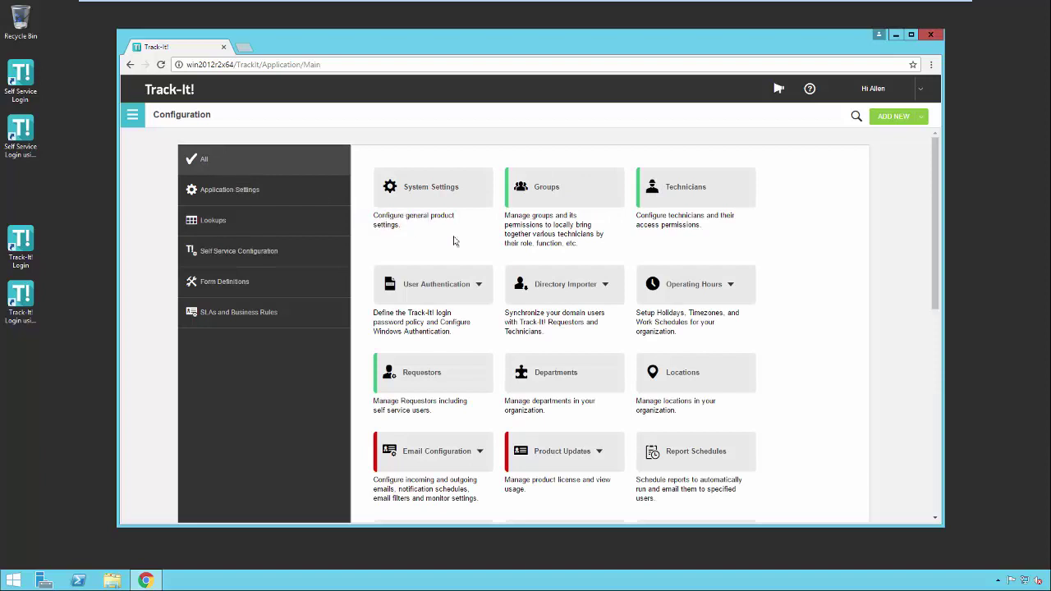
key(ctrl+f)
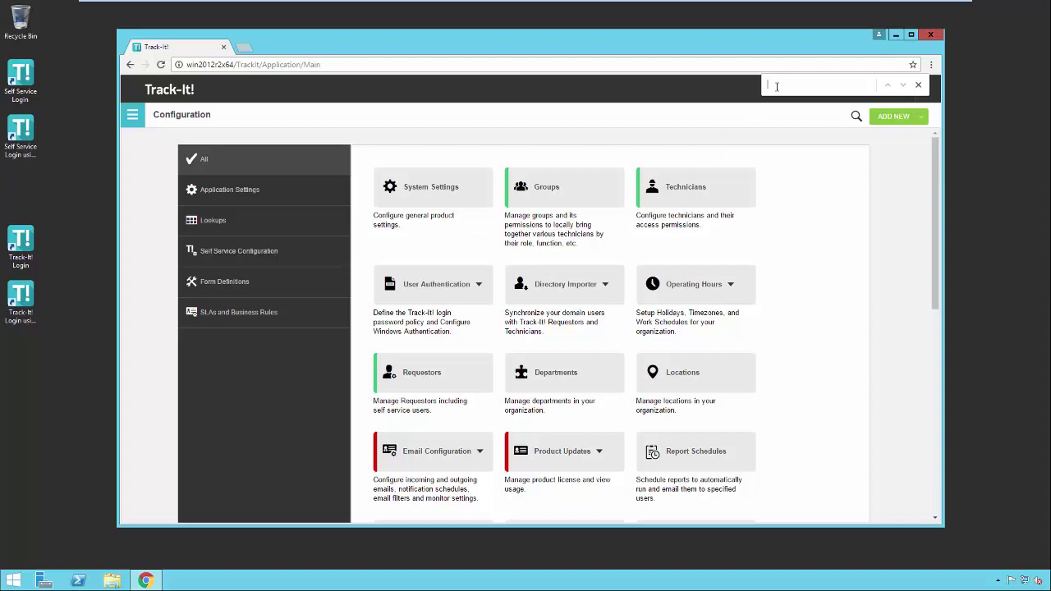
text(email)
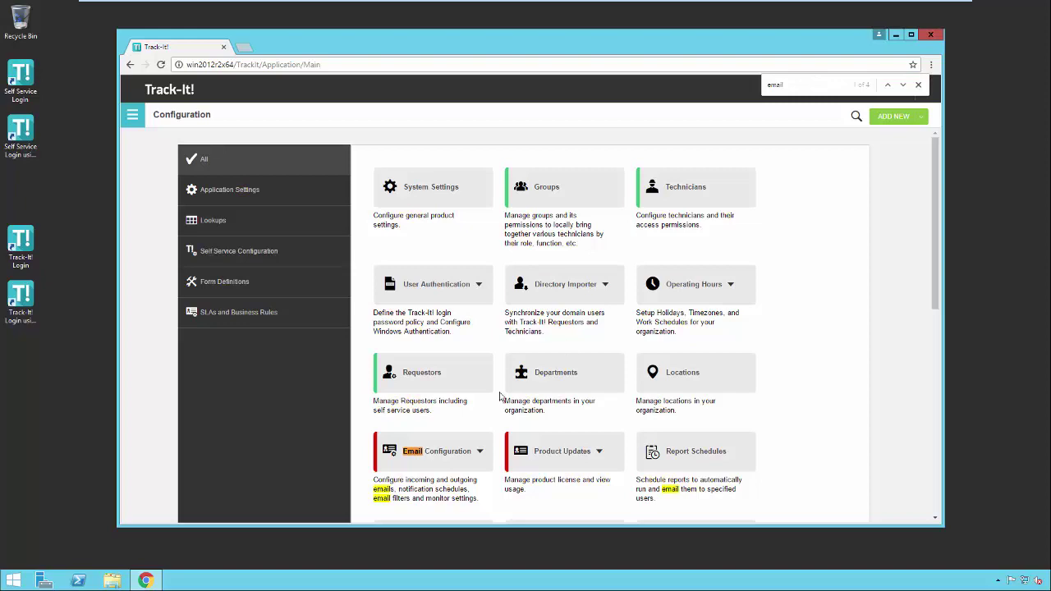
scroll(489, 406, down, 1)
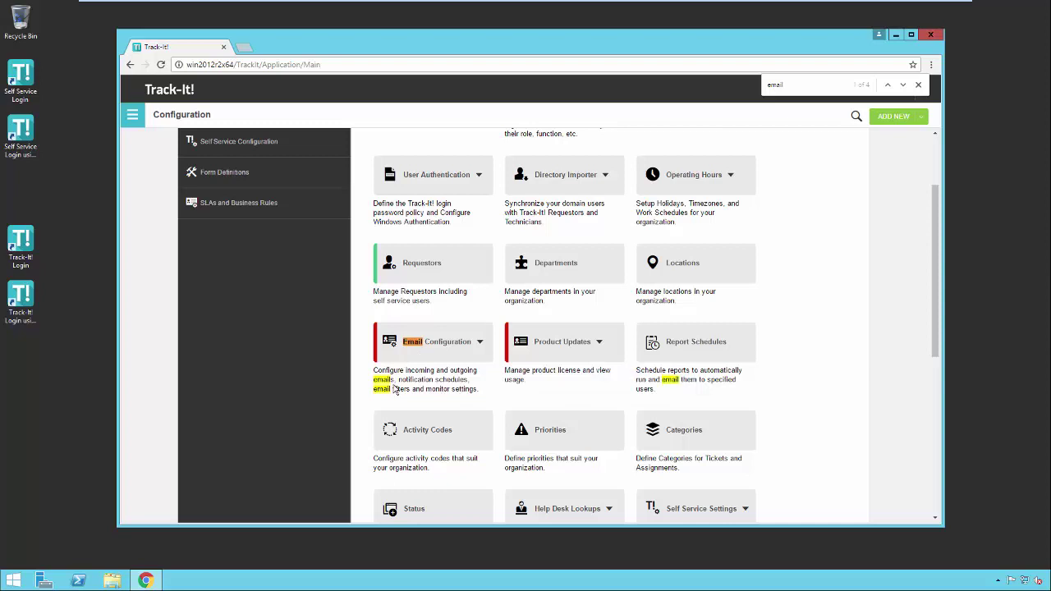
key(Escape)
scroll(394, 390, up, 1)
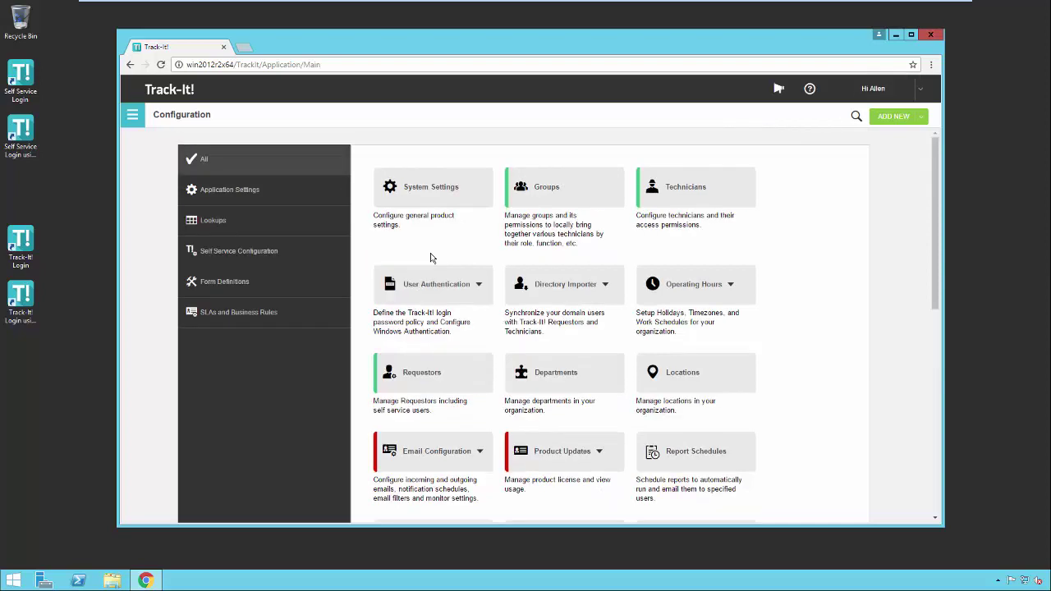
Filter tiles by Application Settings, Lookups, Self Service, Form Definitions, SLAs, then show All
click(303, 194)
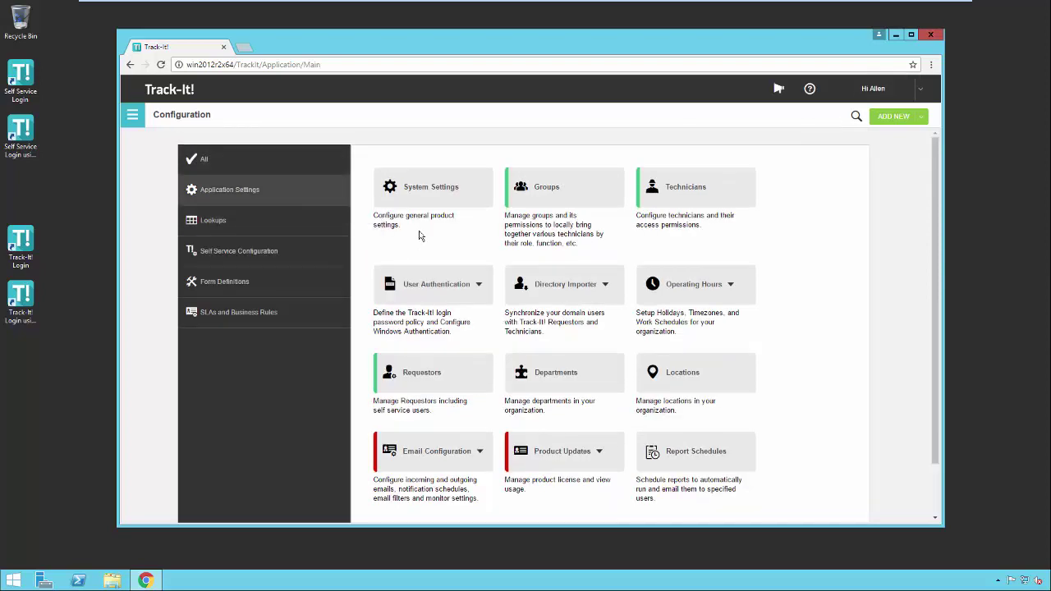
click(303, 223)
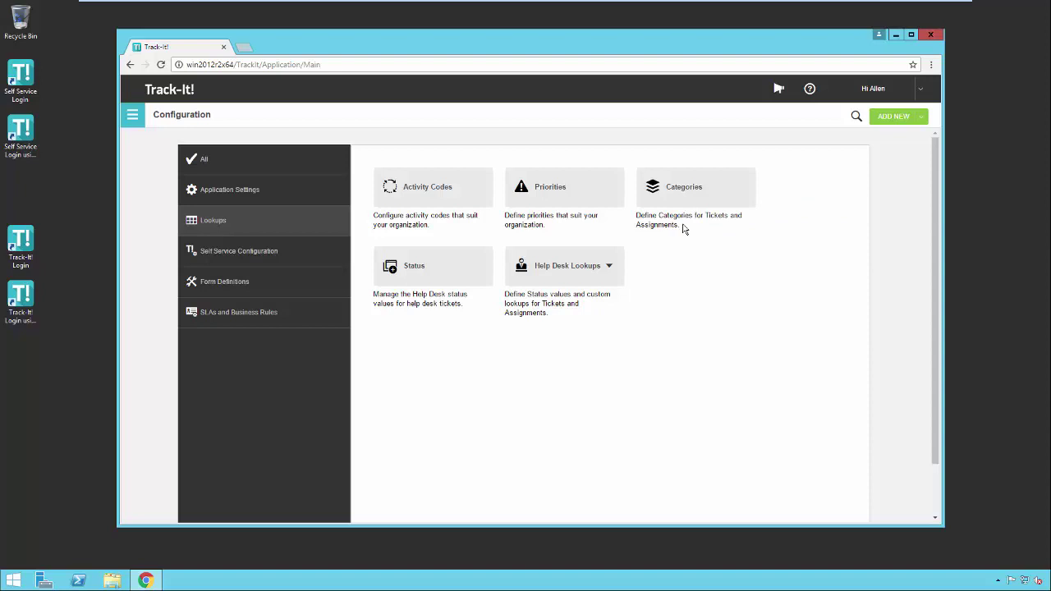
click(272, 249)
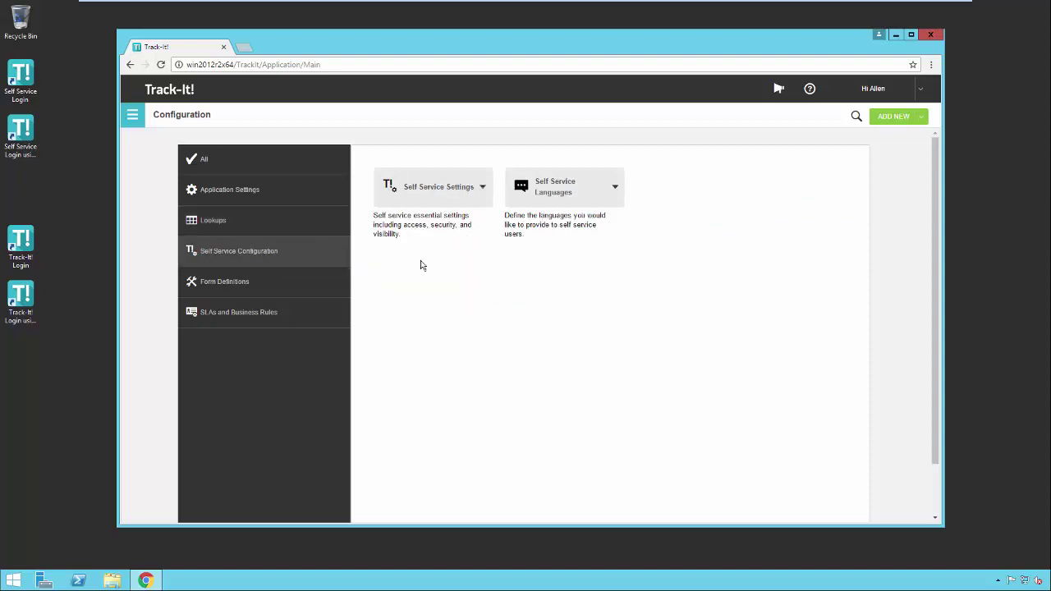
click(325, 286)
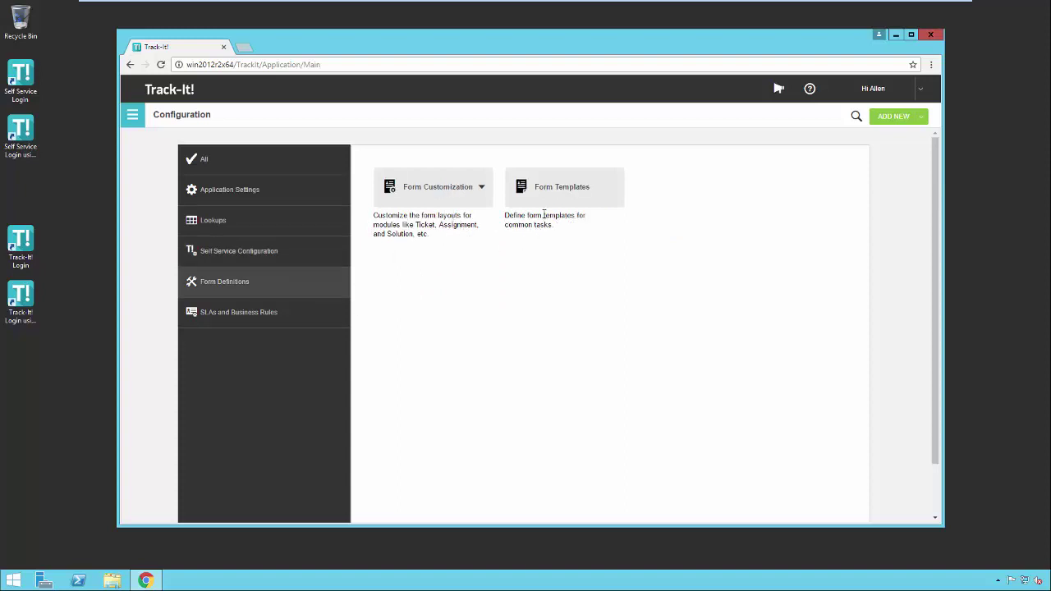
click(257, 312)
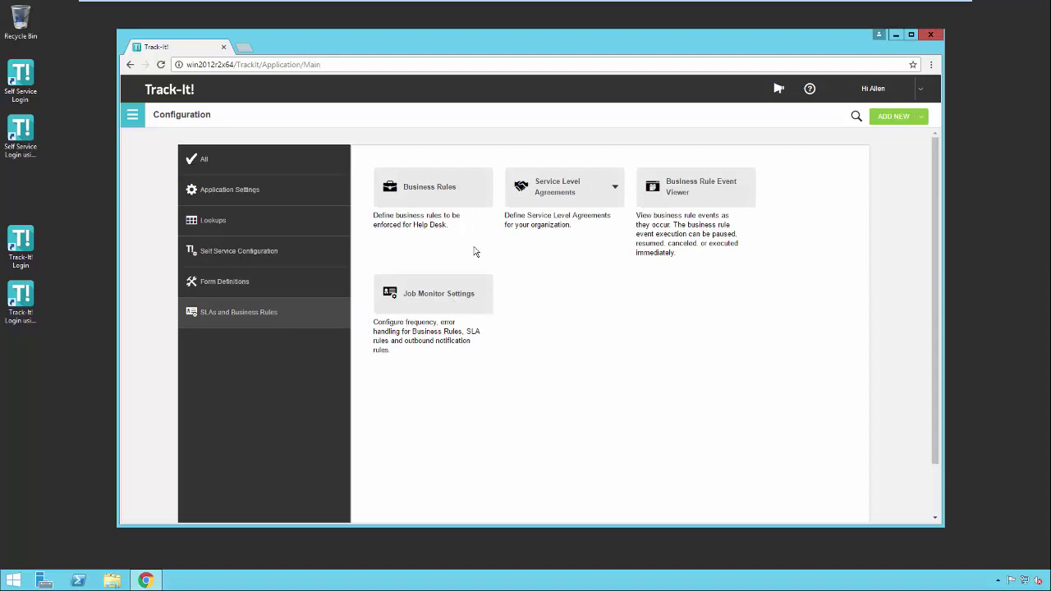
click(274, 163)
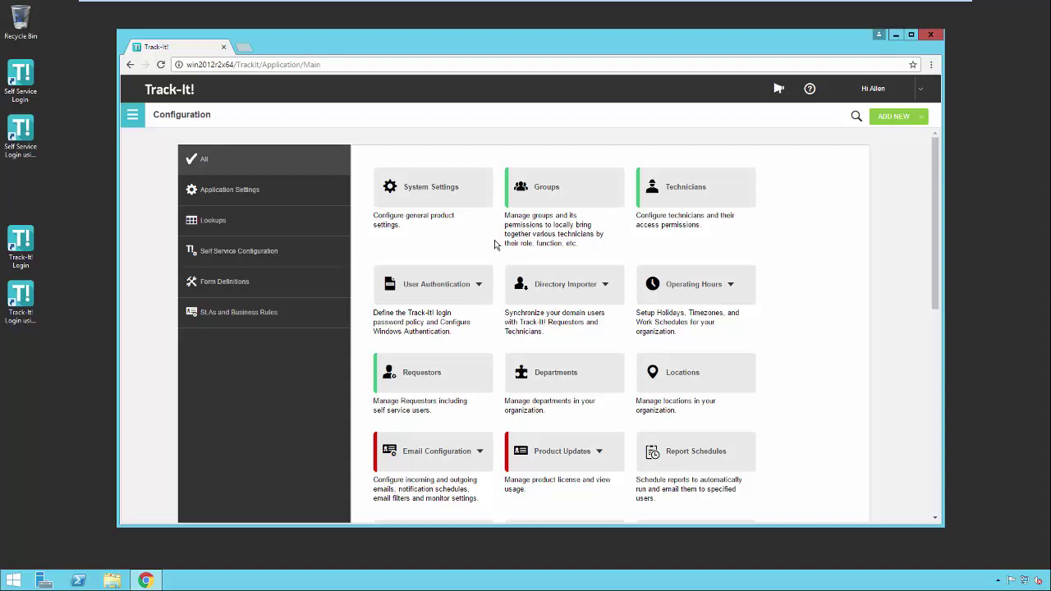
Scroll down through all the configuration tiles and back up
scroll(499, 246, down, 2)
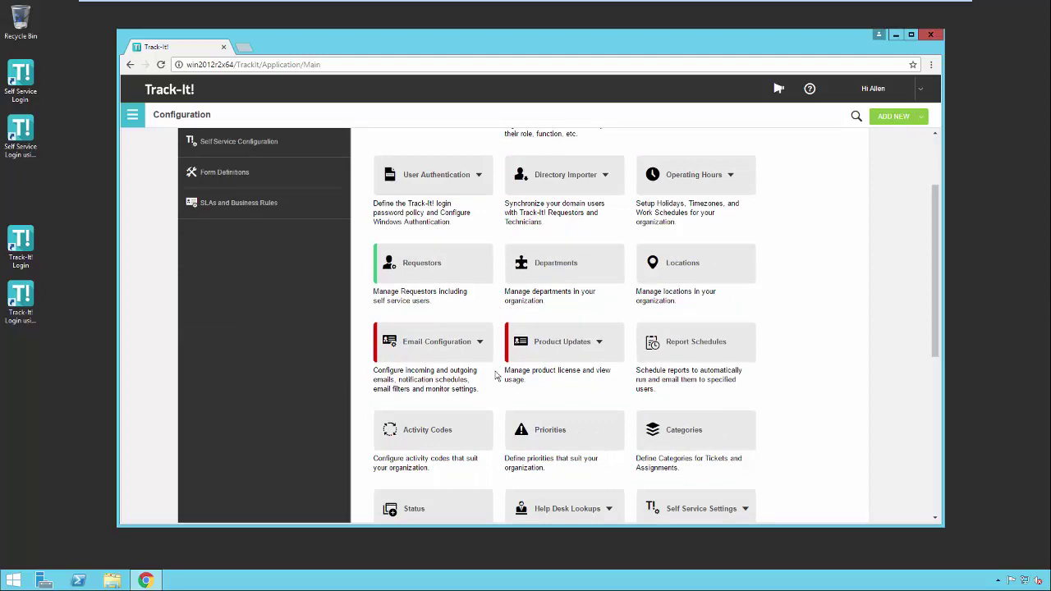
scroll(495, 375, down, 2)
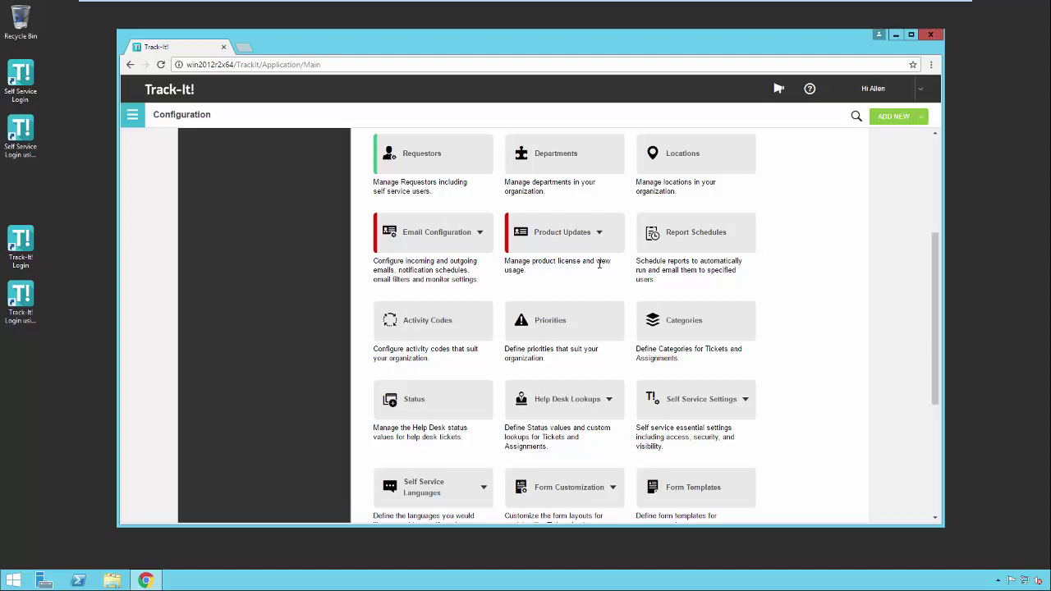
scroll(599, 264, down, 3)
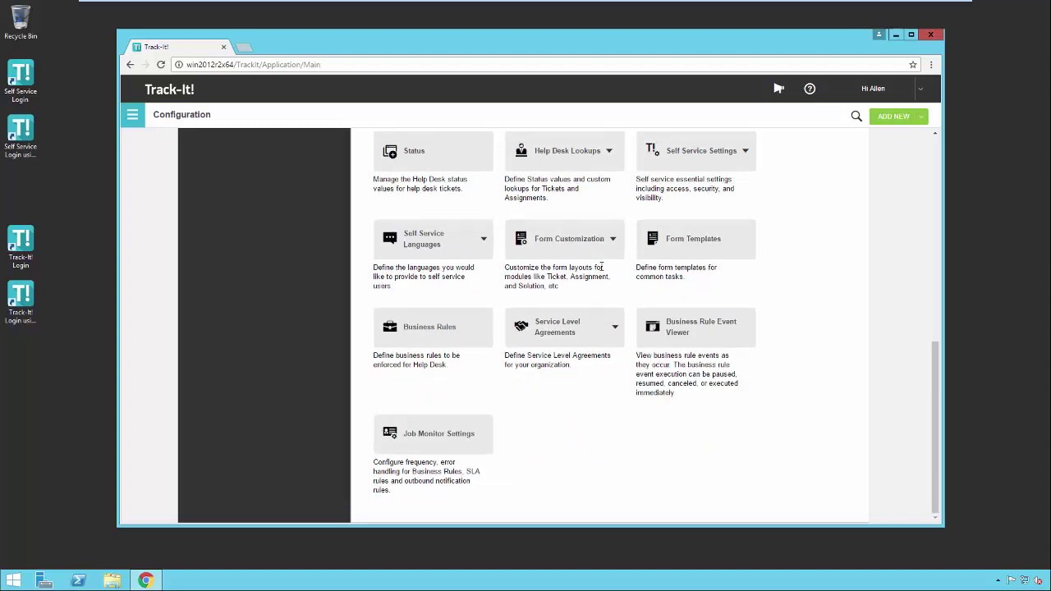
scroll(604, 267, up, 6)
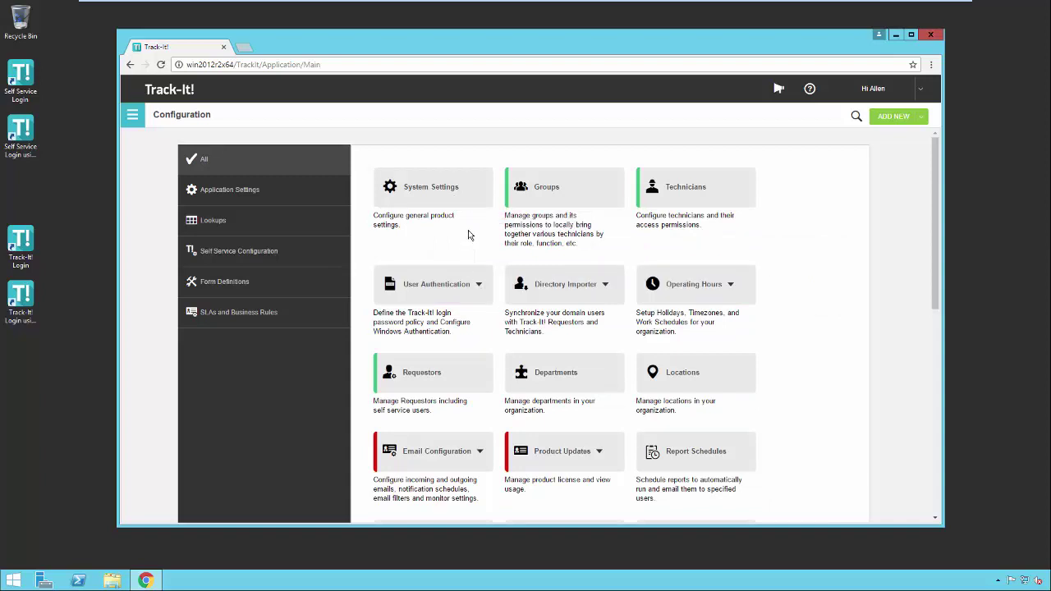
Visit System Settings, return to the tile grid, and expand then collapse User Authentication options
click(472, 198)
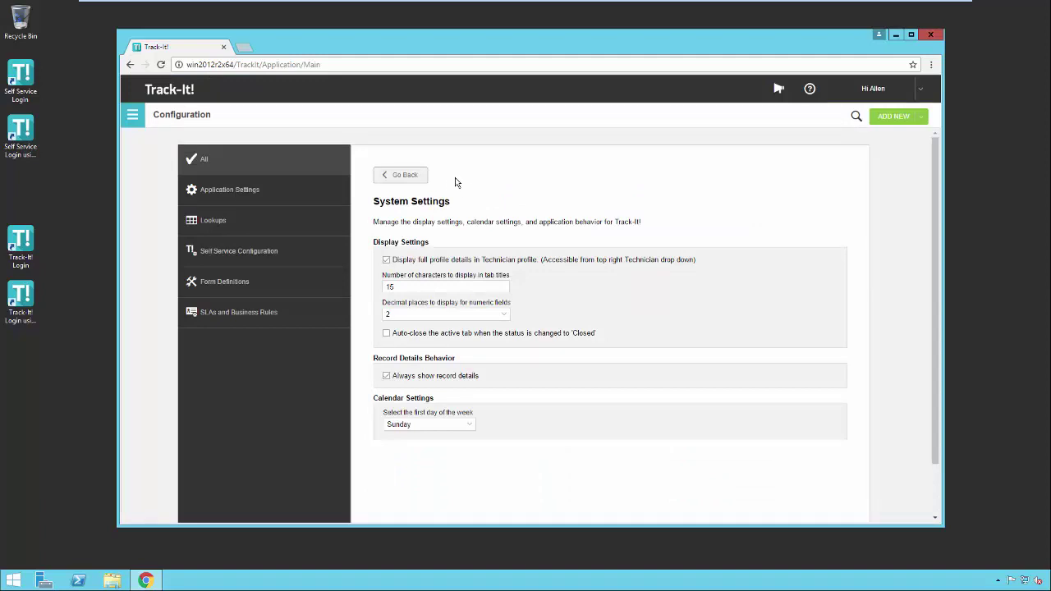
click(413, 178)
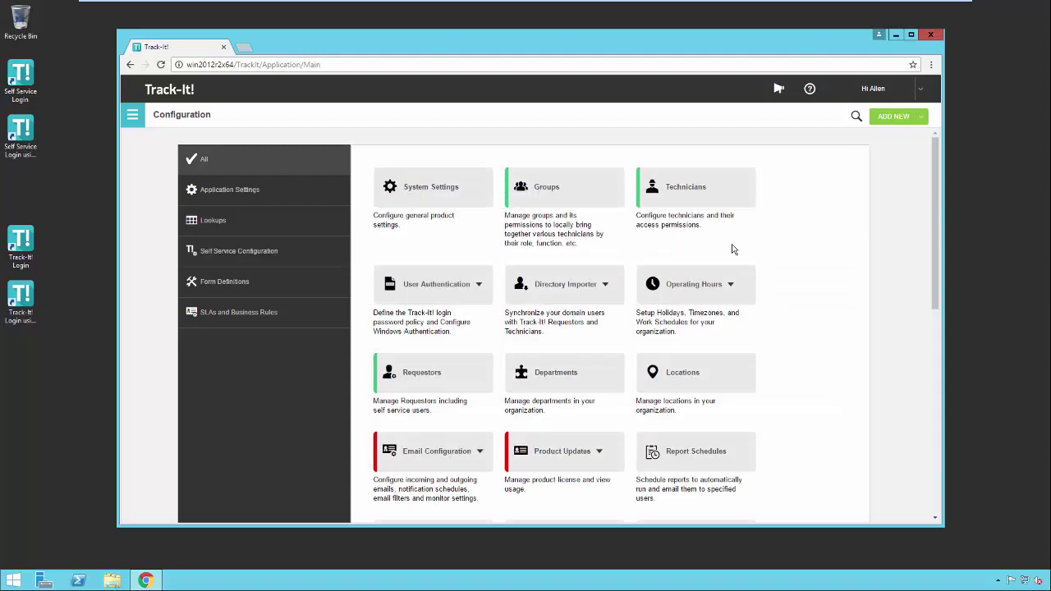
click(479, 288)
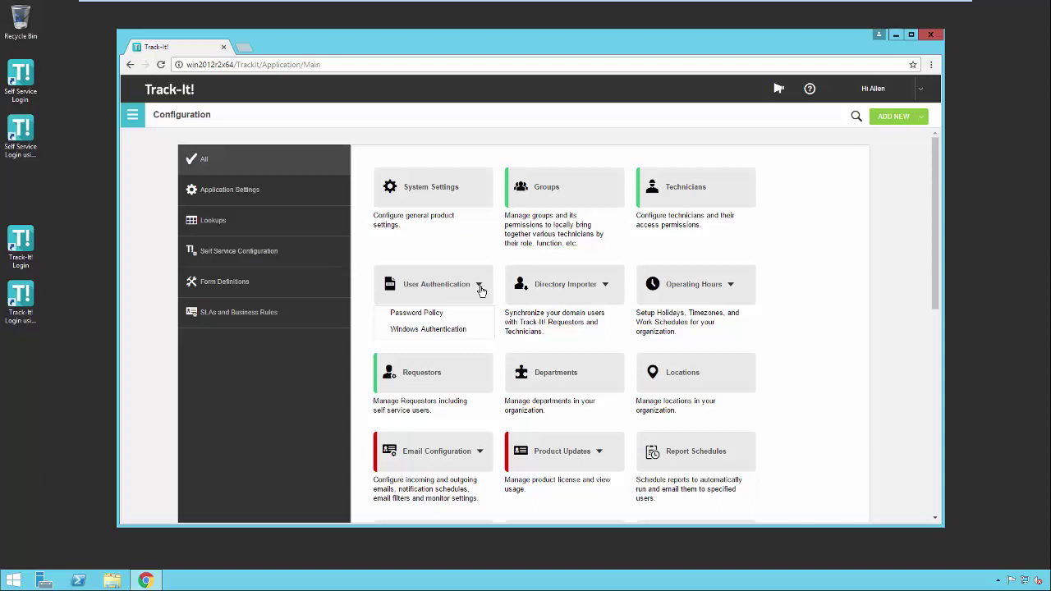
click(479, 287)
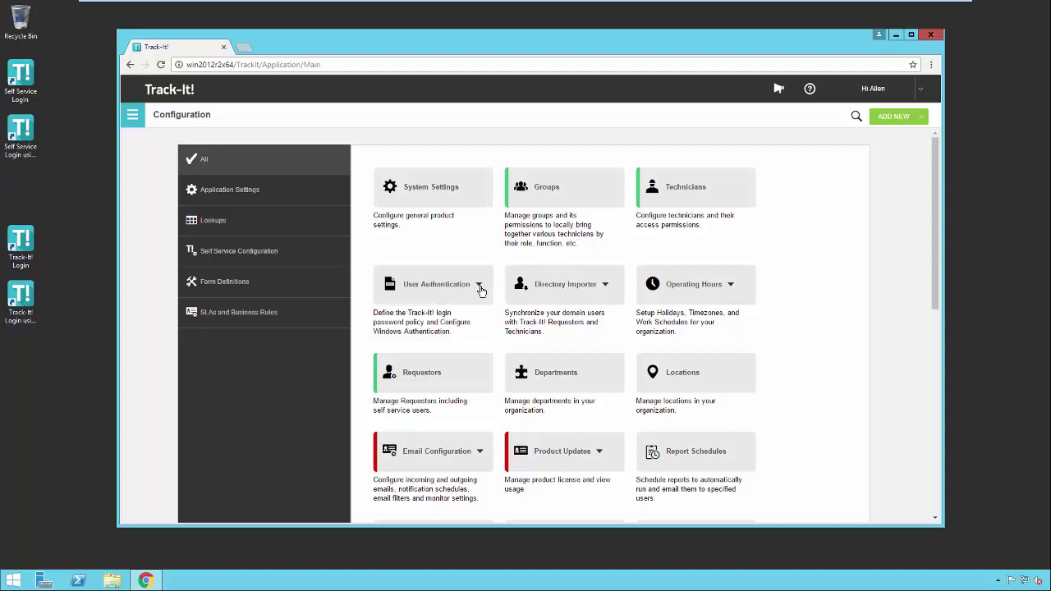
scroll(784, 327, down, 1)
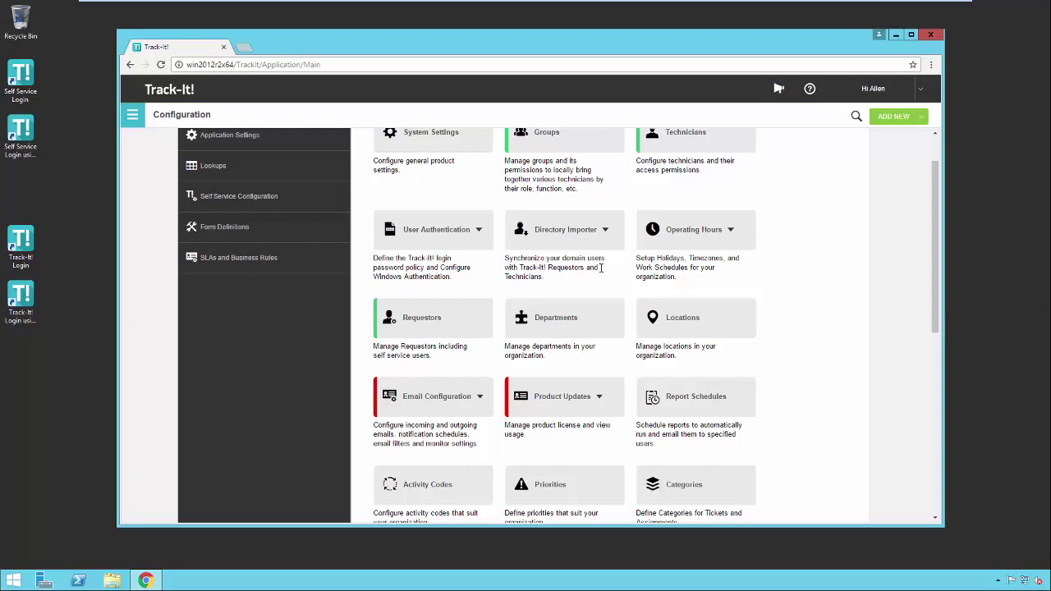
scroll(578, 280, down, 1)
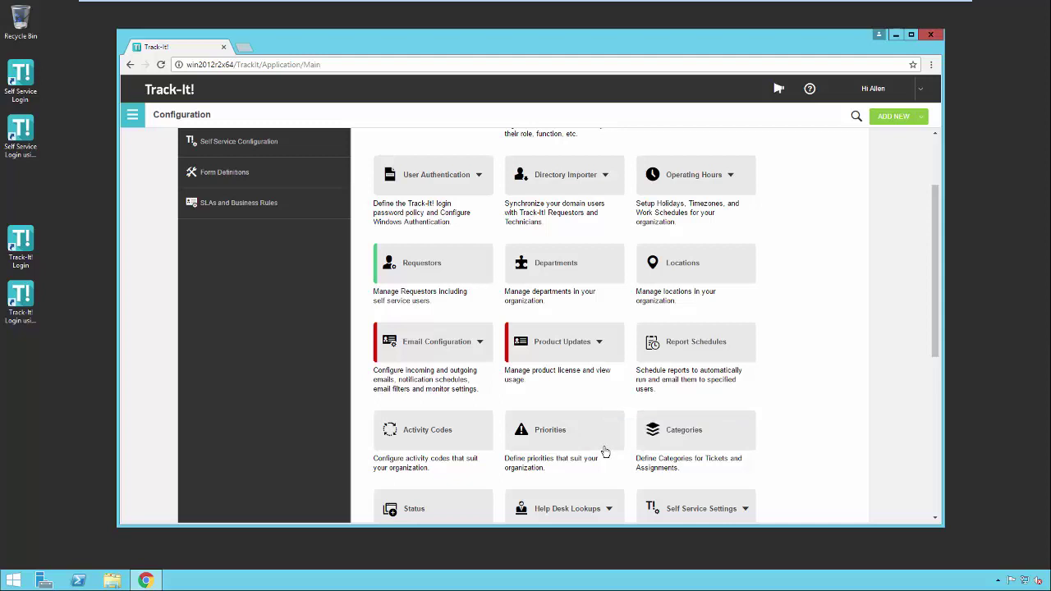
scroll(604, 451, down, 1)
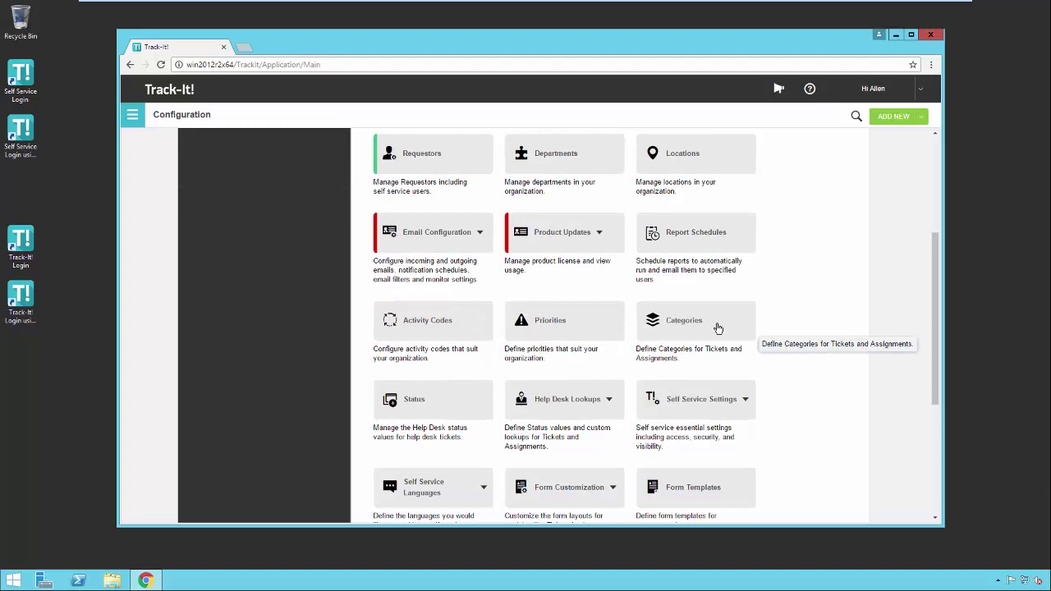
scroll(500, 285, up, 2)
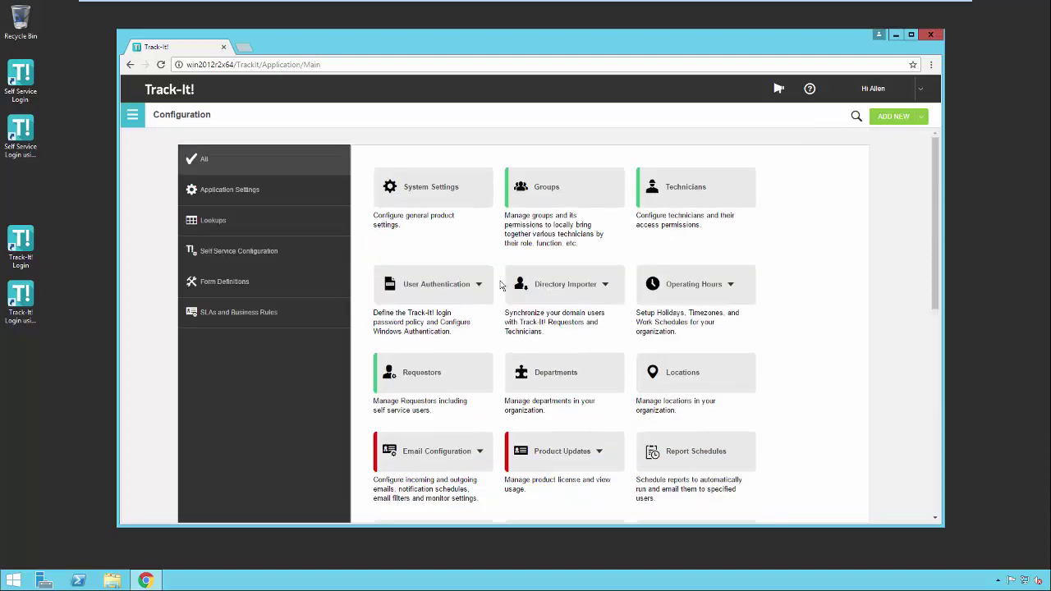